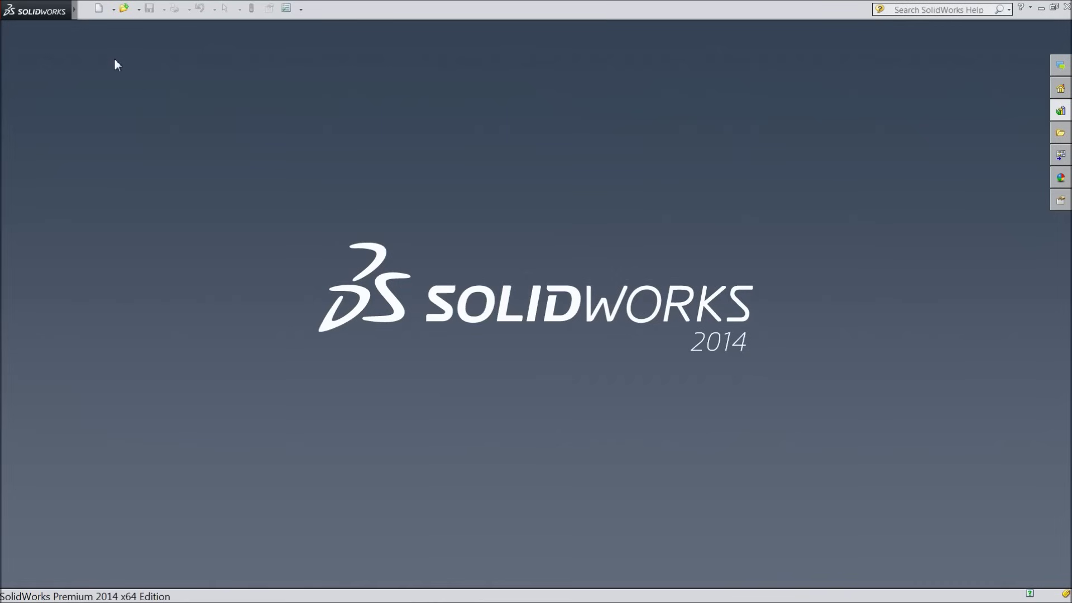
- Expand the File menu on the empty start screen to browse the available commands
{"action": "left_click", "coordinate": [89, 10]}
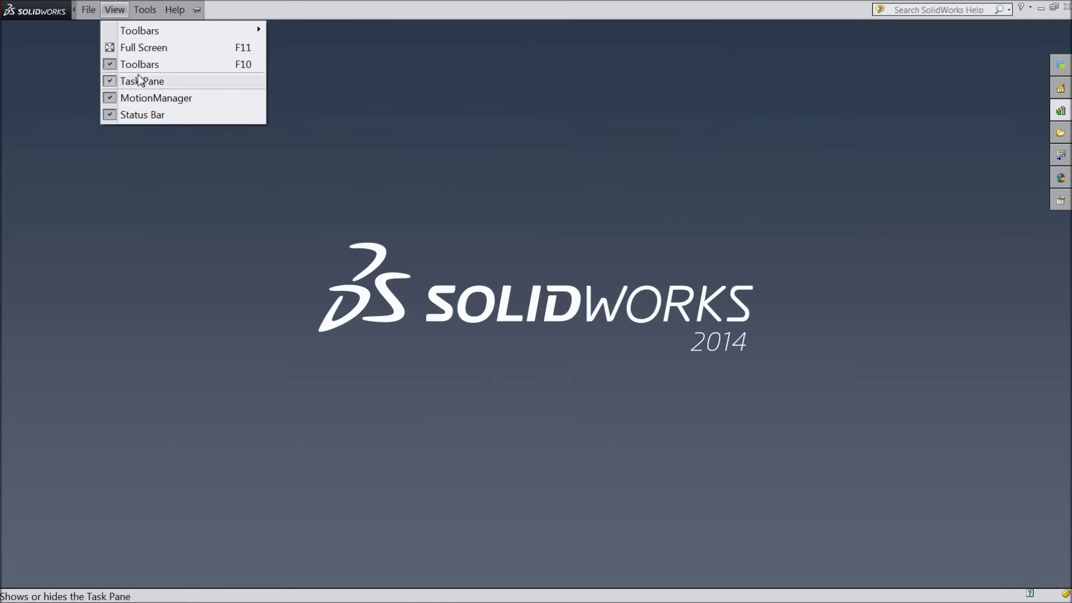
{"action": "mouse_move", "coordinate": [144, 9]}
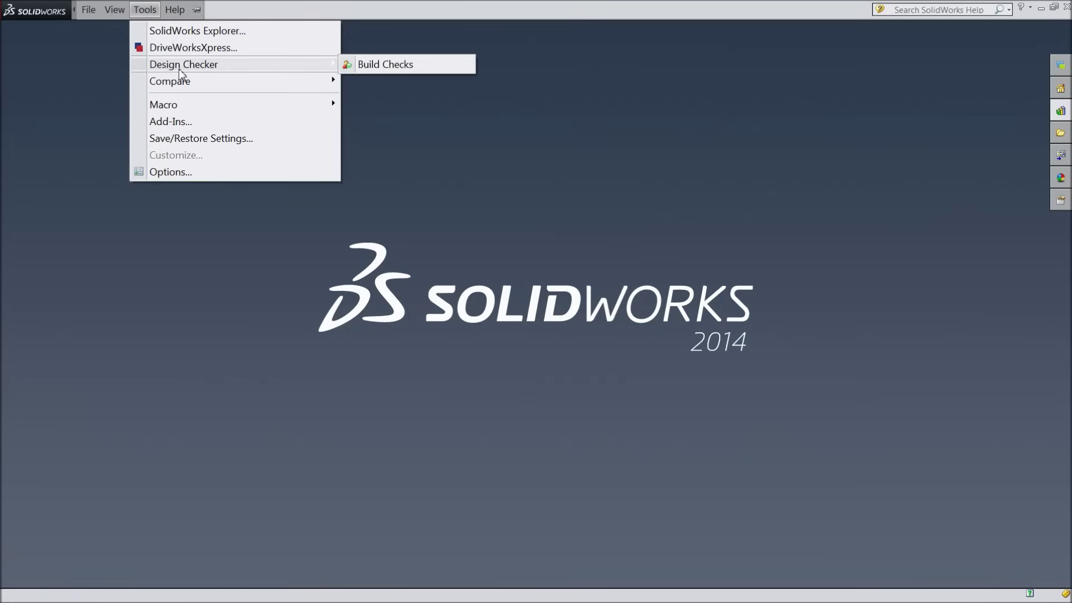
{"action": "left_click", "coordinate": [438, 79]}
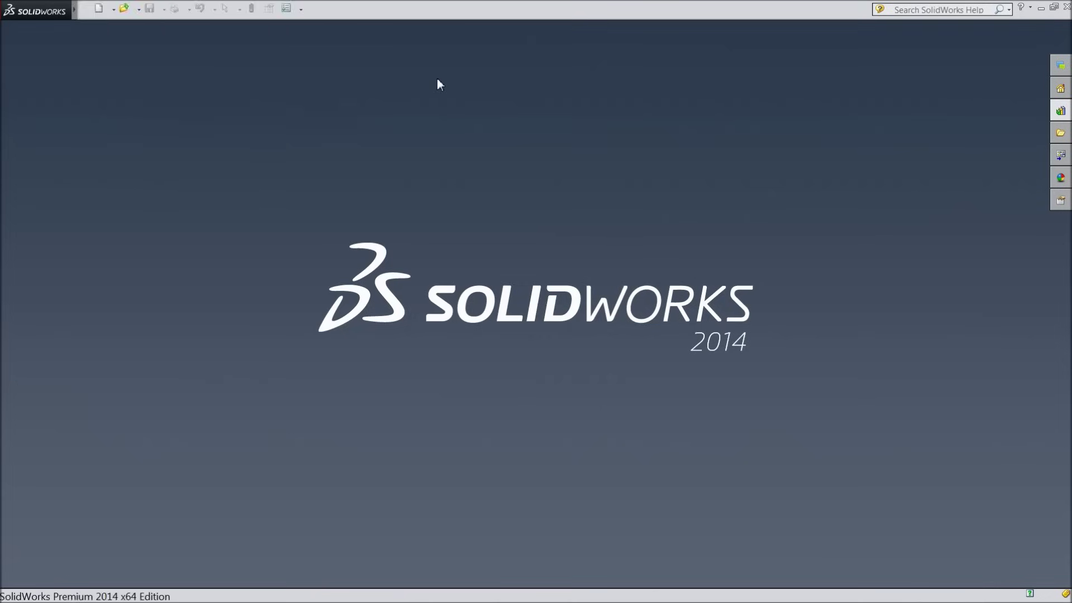
{"action": "left_click", "coordinate": [287, 9]}
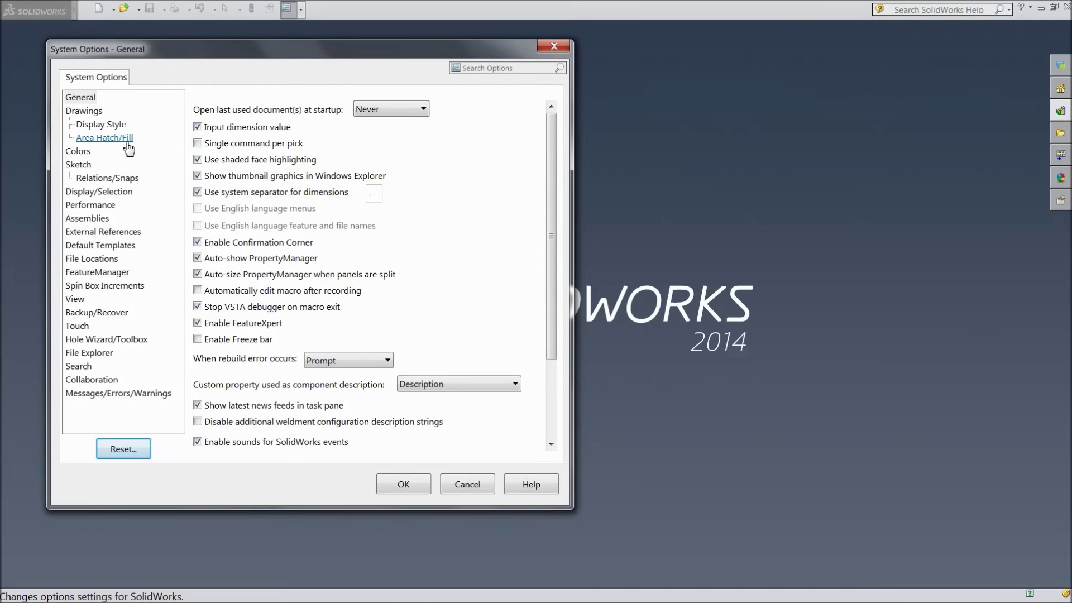
{"action": "left_click", "coordinate": [90, 112]}
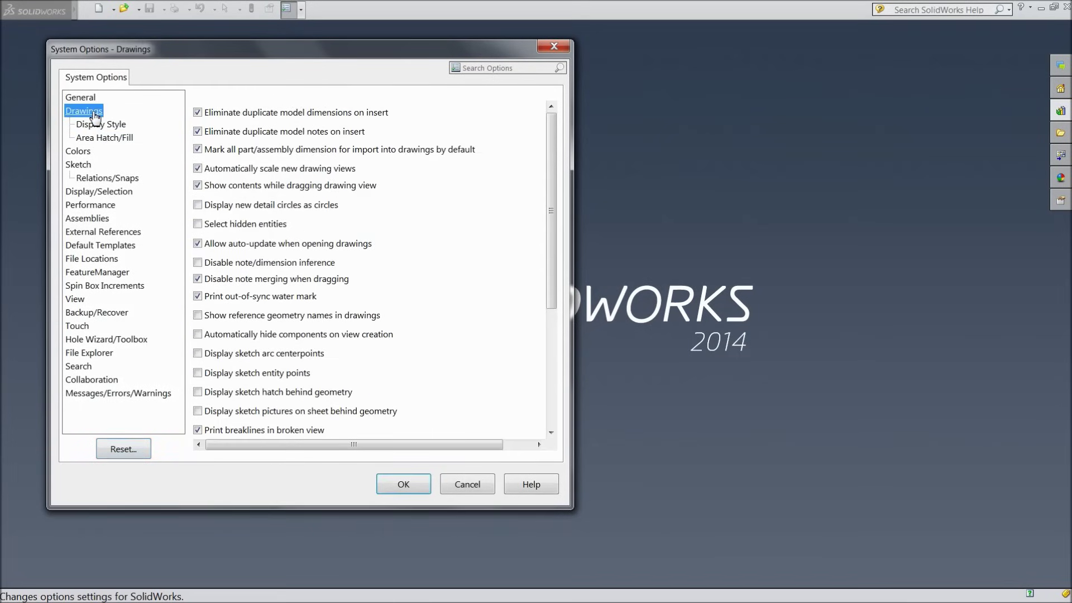
{"action": "left_click", "coordinate": [101, 125]}
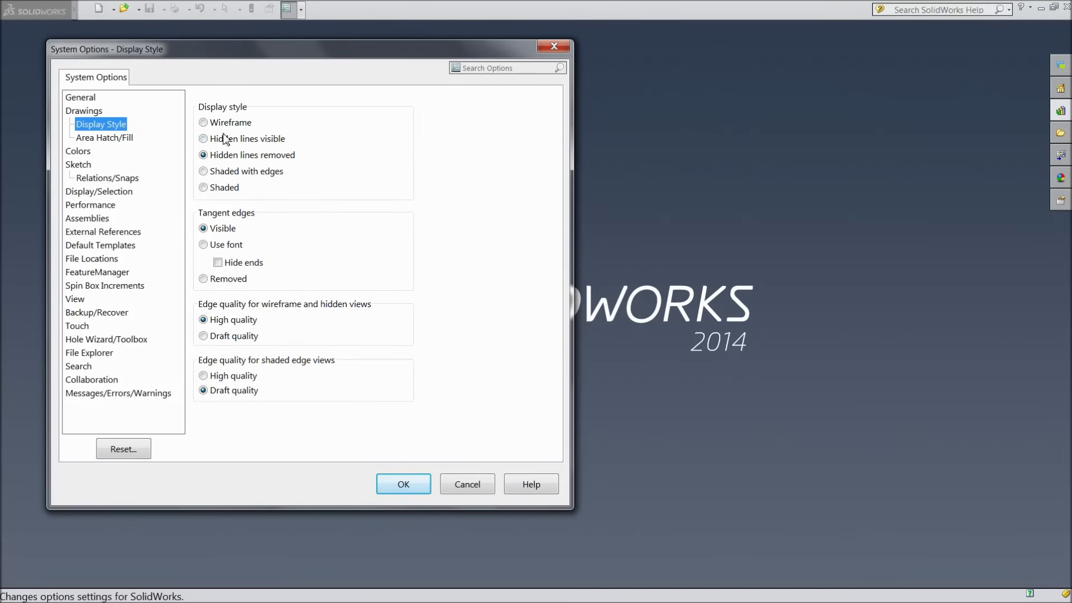
{"action": "left_click", "coordinate": [107, 139]}
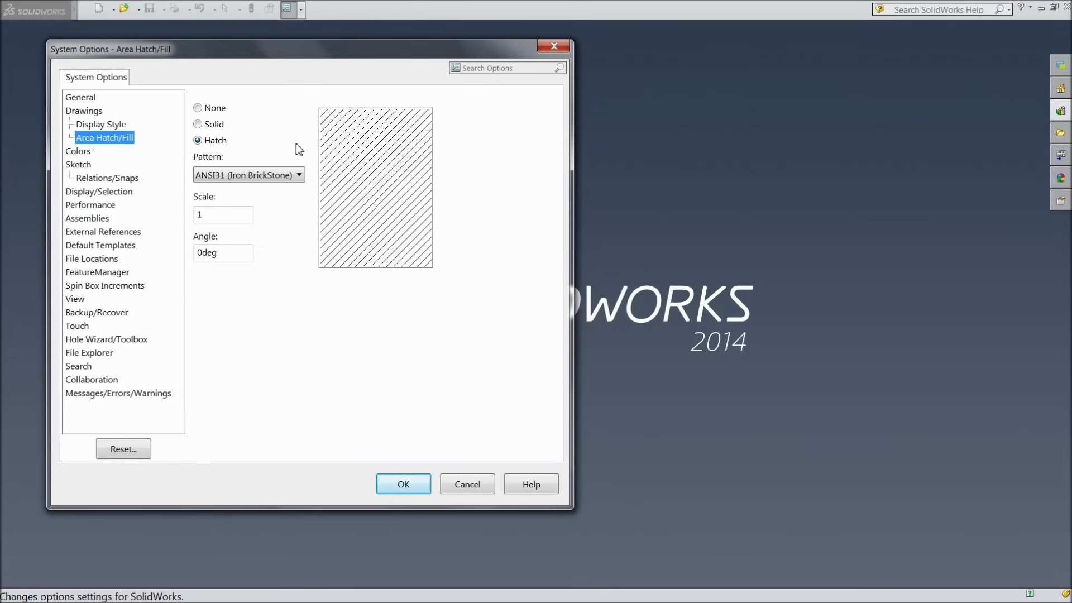
{"action": "left_click", "coordinate": [78, 152]}
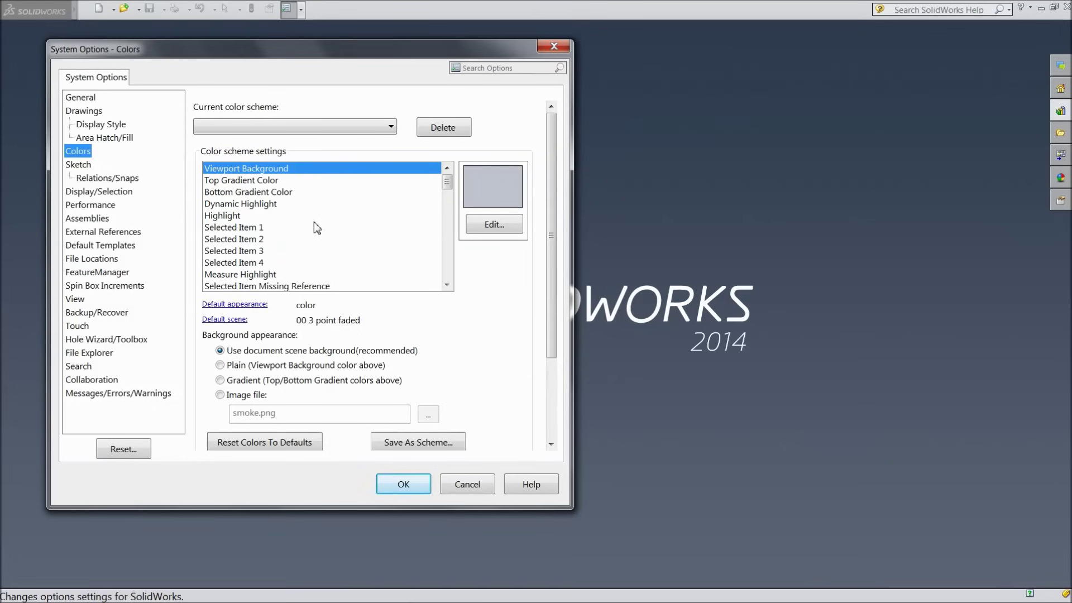
{"action": "left_click", "coordinate": [79, 165]}
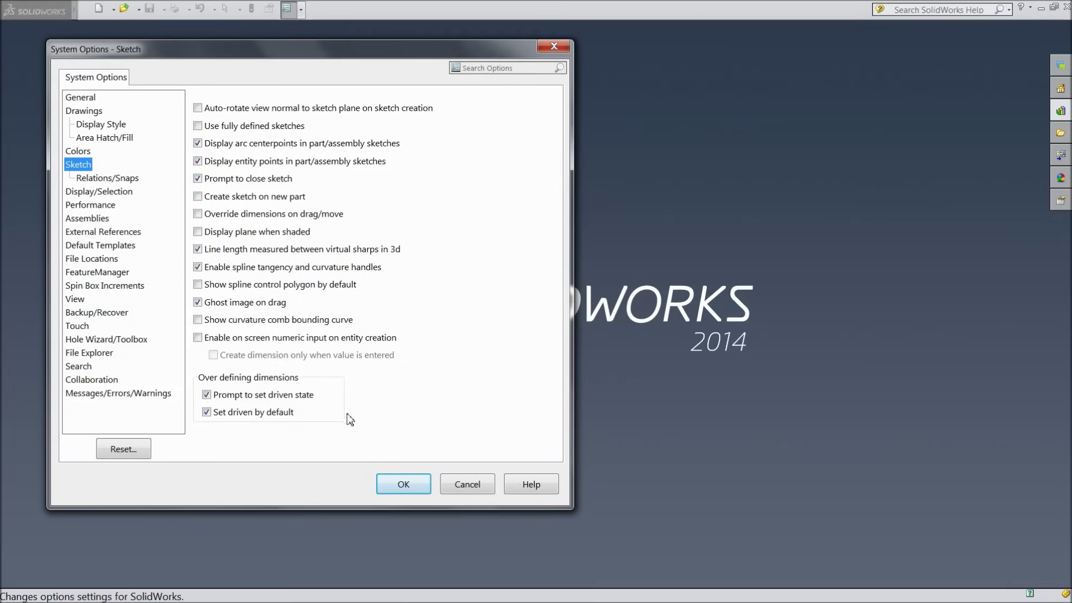
{"action": "left_click", "coordinate": [405, 485]}
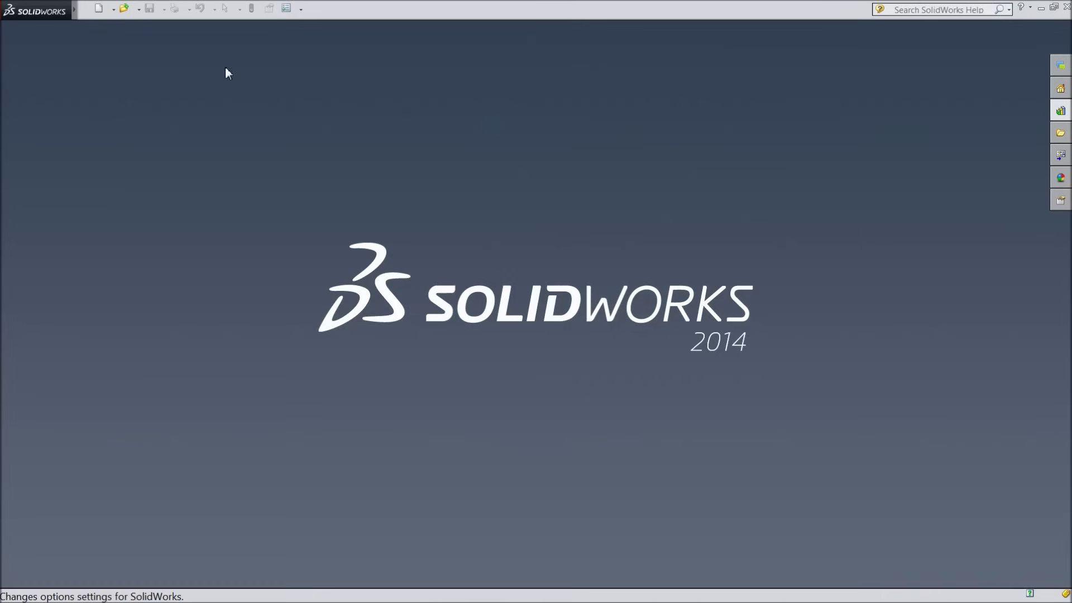
{"action": "left_click", "coordinate": [113, 10]}
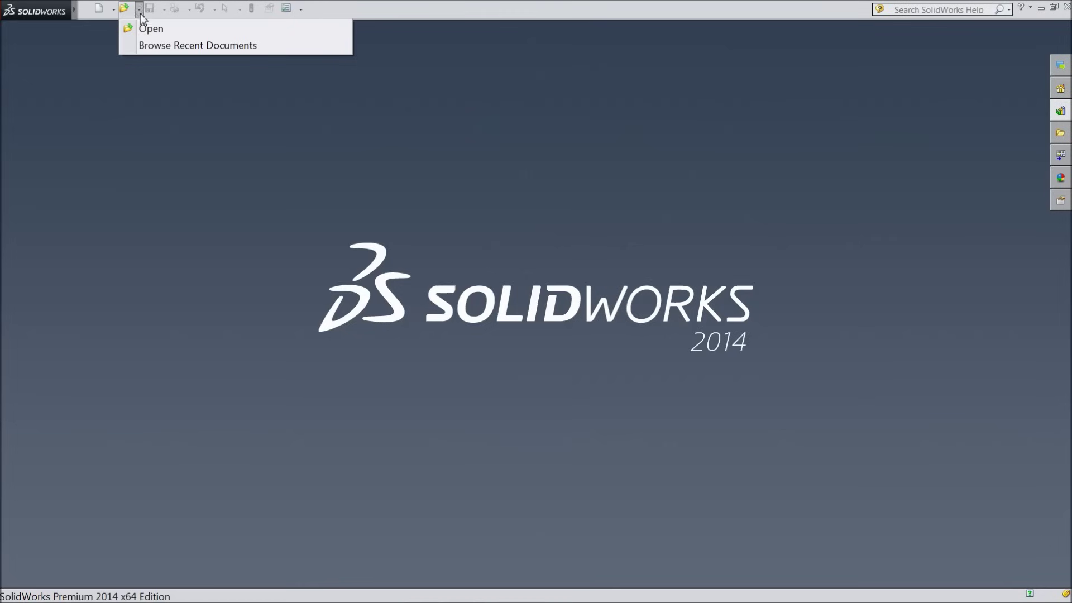
- Bring up the New SolidWorks Document dialog with Assembly selected
{"action": "mouse_move", "coordinate": [99, 9]}
{"action": "left_click", "coordinate": [113, 29]}
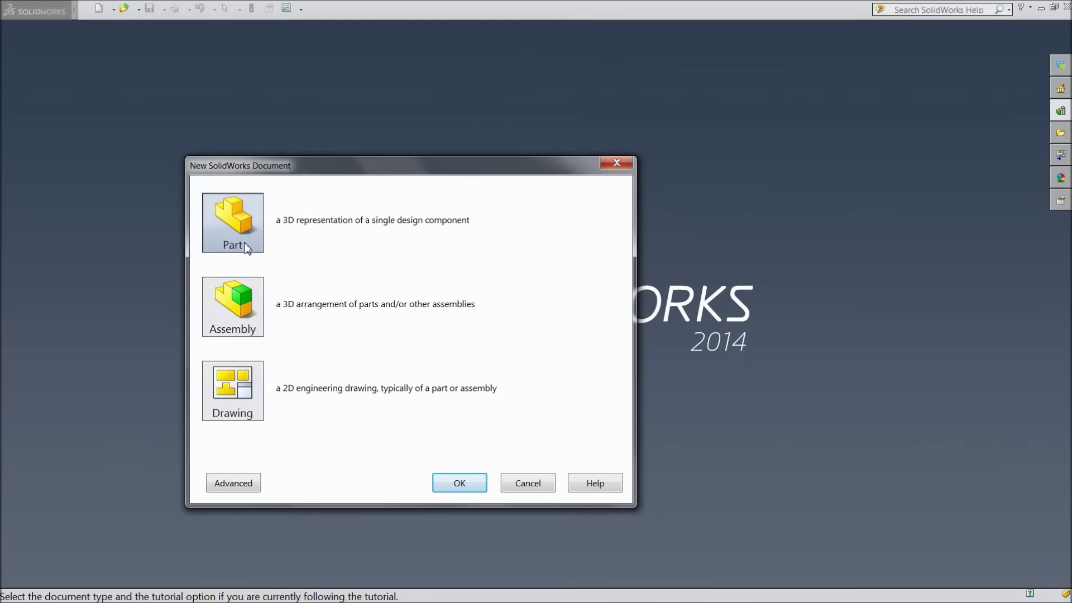
{"action": "left_click", "coordinate": [238, 314]}
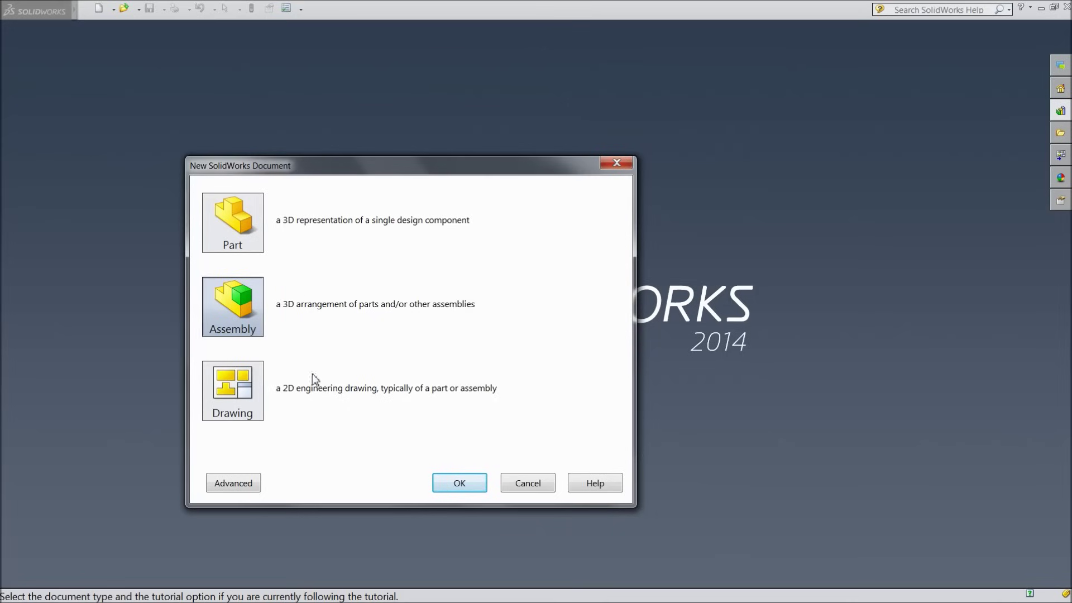
- Compare the Drawing and advanced templates, then create a new Part document, Part2
{"action": "left_click", "coordinate": [231, 401]}
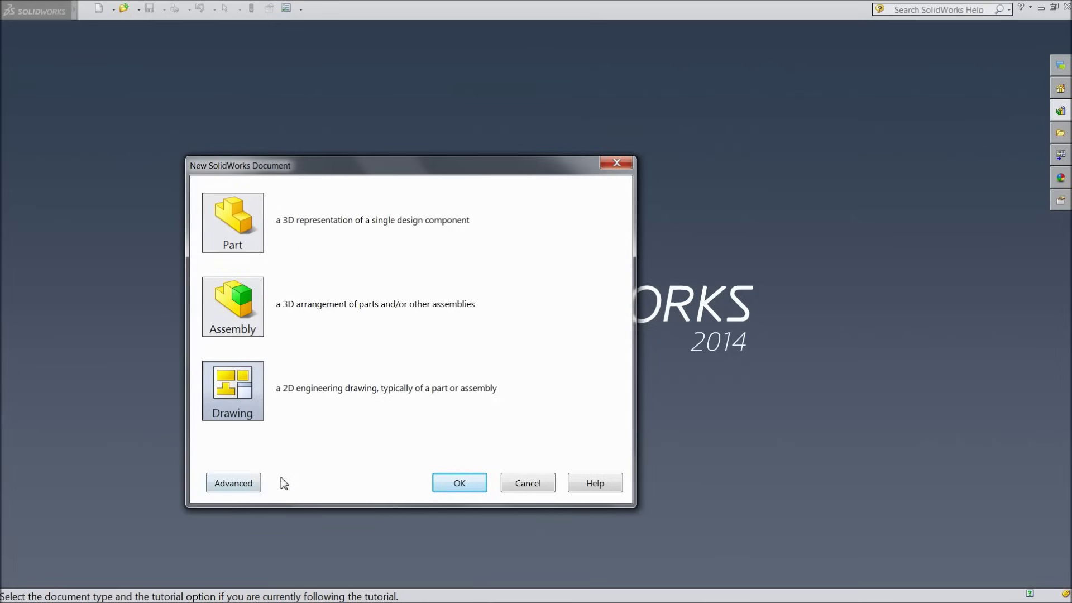
{"action": "left_click", "coordinate": [229, 485]}
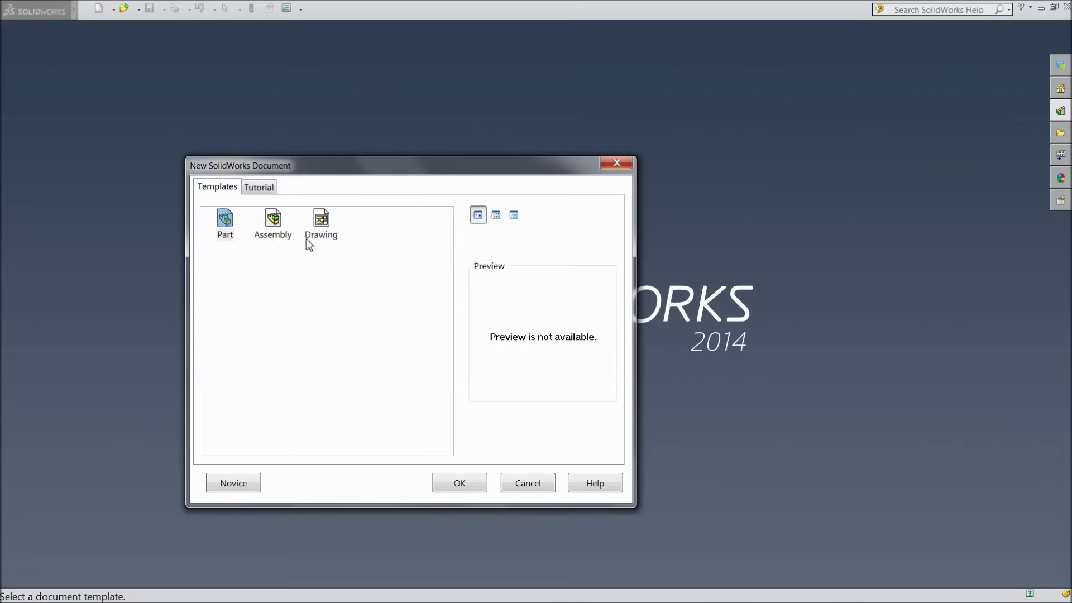
{"action": "left_click", "coordinate": [283, 230]}
{"action": "left_click", "coordinate": [237, 490]}
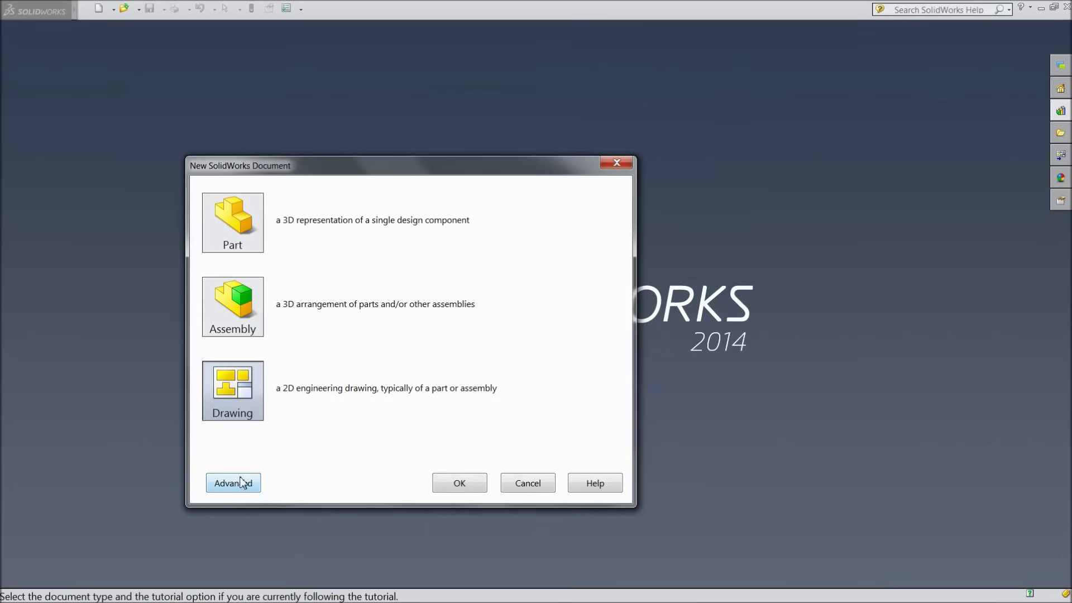
{"action": "left_click", "coordinate": [234, 232]}
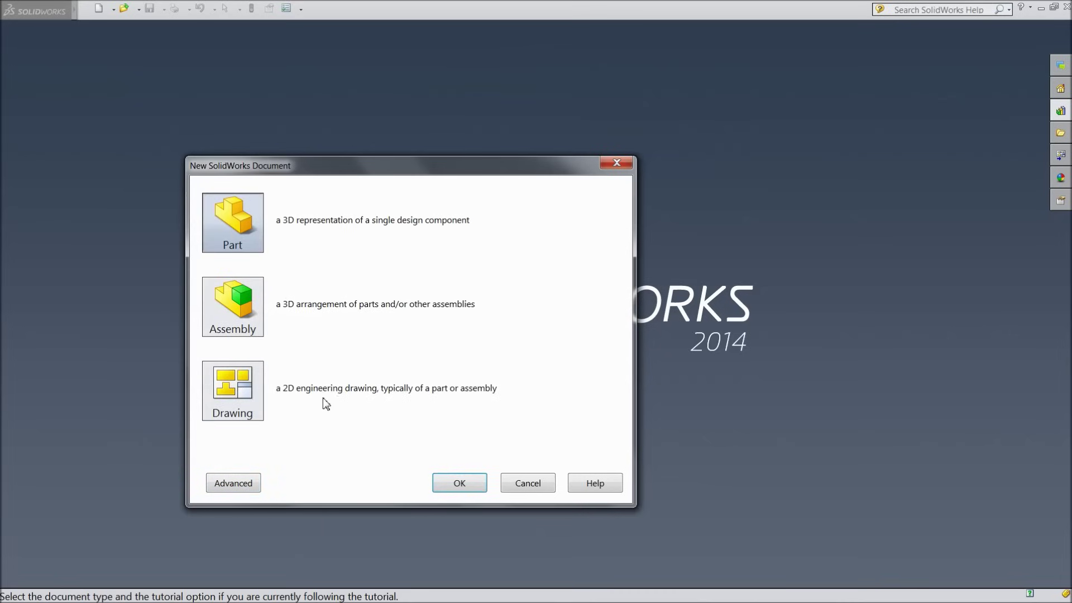
{"action": "left_click", "coordinate": [459, 484]}
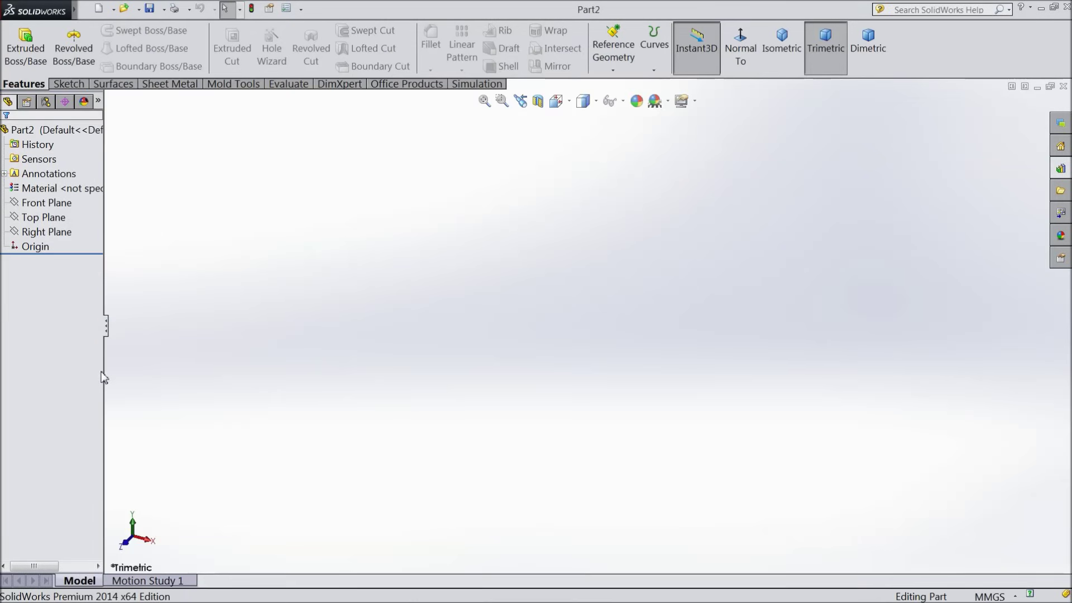
- Widen the FeatureManager tree and review the File, View and Tools menus and View Orientation
{"action": "left_click_drag", "start_coordinate": [105, 371], "coordinate": [141, 373]}
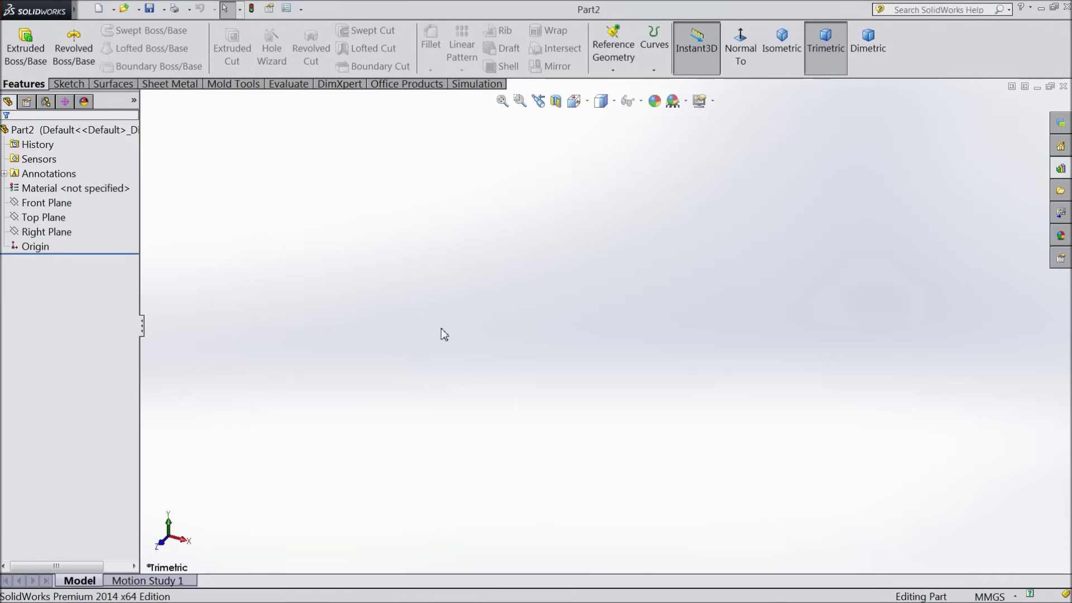
{"action": "left_click", "coordinate": [89, 10]}
{"action": "left_click", "coordinate": [140, 10]}
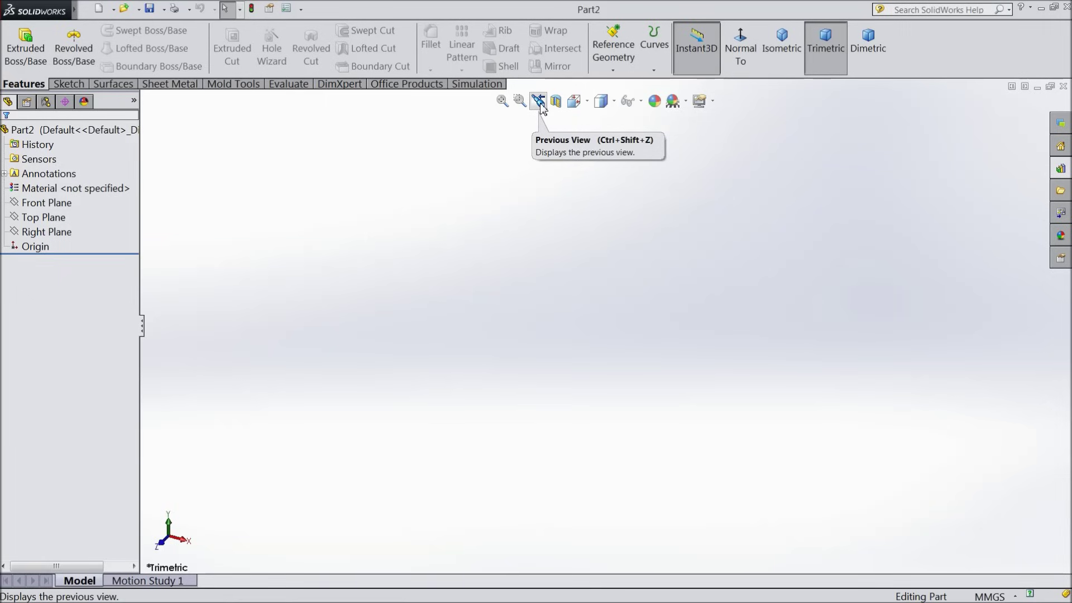
{"action": "left_click", "coordinate": [590, 106]}
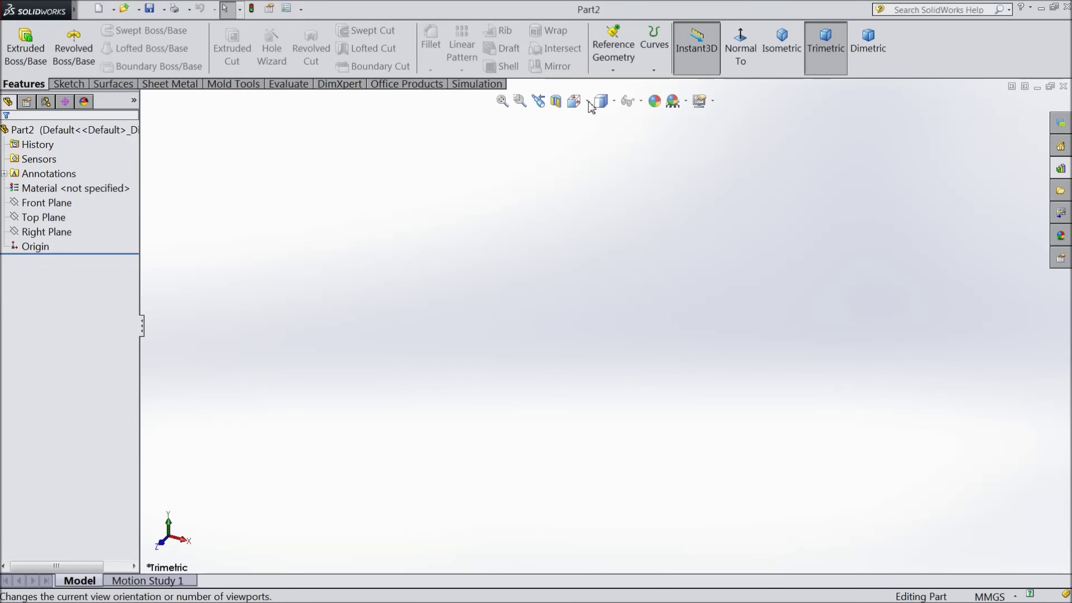
- Review the Isometric, Dimetric and Trimetric orientations and display styles, then dismiss the orientation cube
{"action": "left_click", "coordinate": [590, 107]}
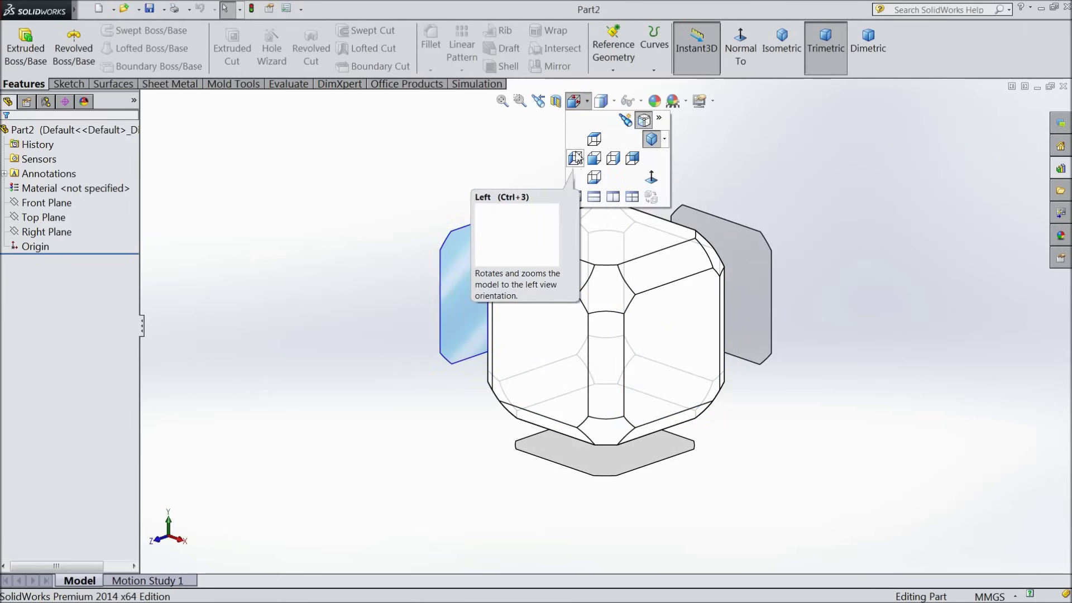
{"action": "left_click", "coordinate": [665, 139]}
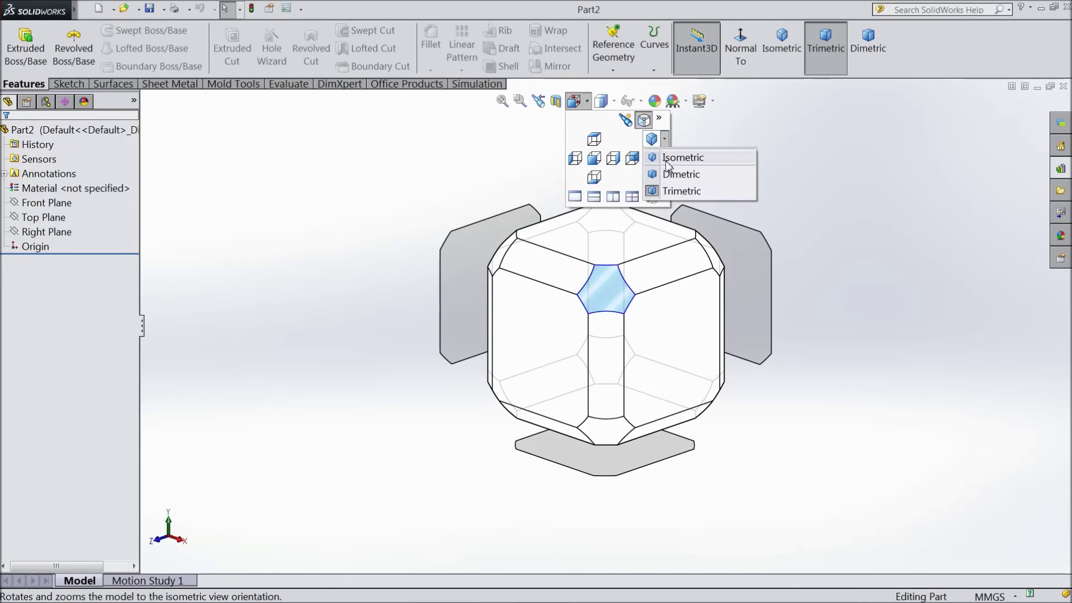
{"action": "left_click", "coordinate": [606, 103]}
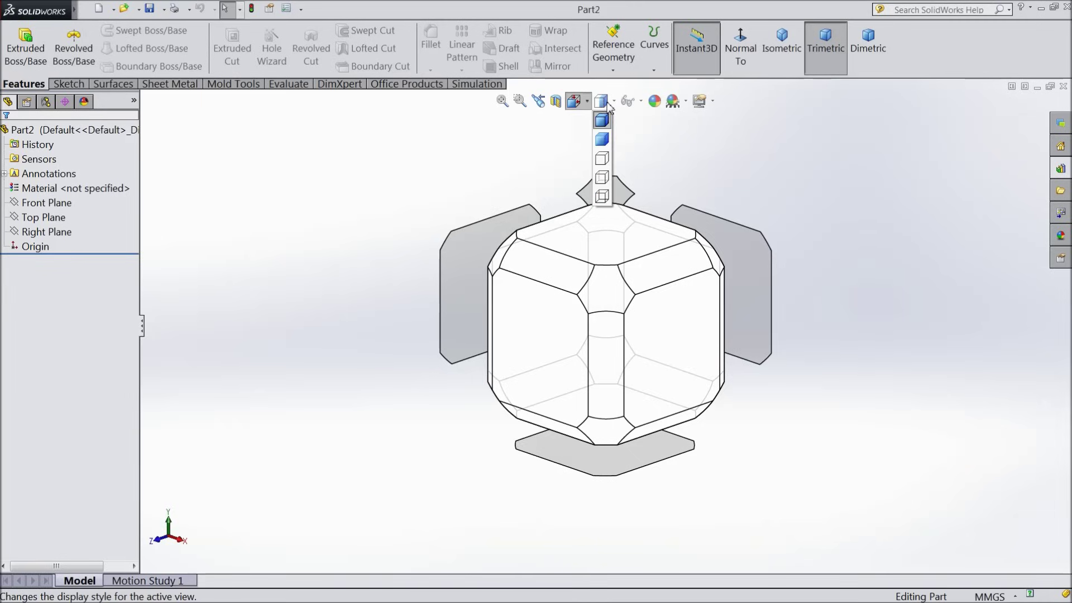
{"action": "left_click", "coordinate": [608, 105]}
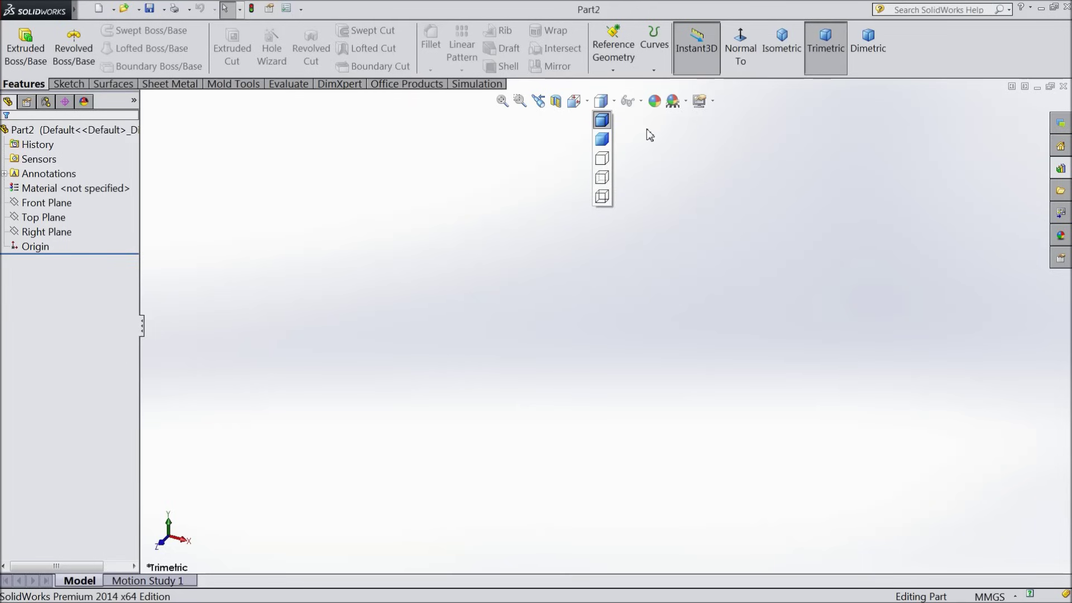
- Cancel an appearance edit, then apply the 3 Point Beige scene and a dark grey backdrop
{"action": "left_click", "coordinate": [655, 101]}
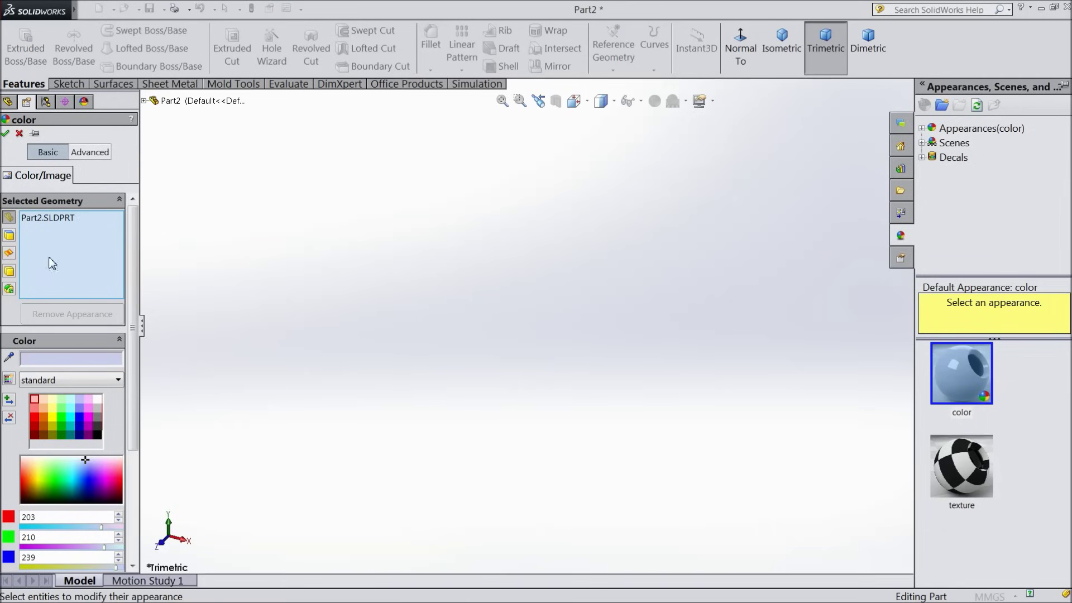
{"action": "left_click", "coordinate": [20, 136]}
{"action": "left_click", "coordinate": [687, 103]}
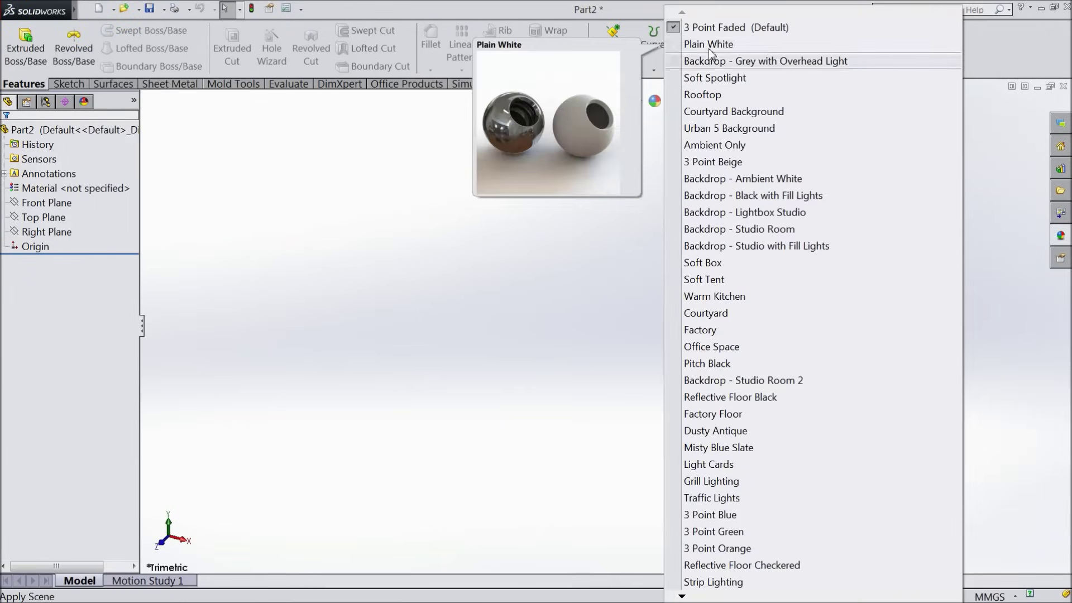
{"action": "left_click", "coordinate": [712, 162]}
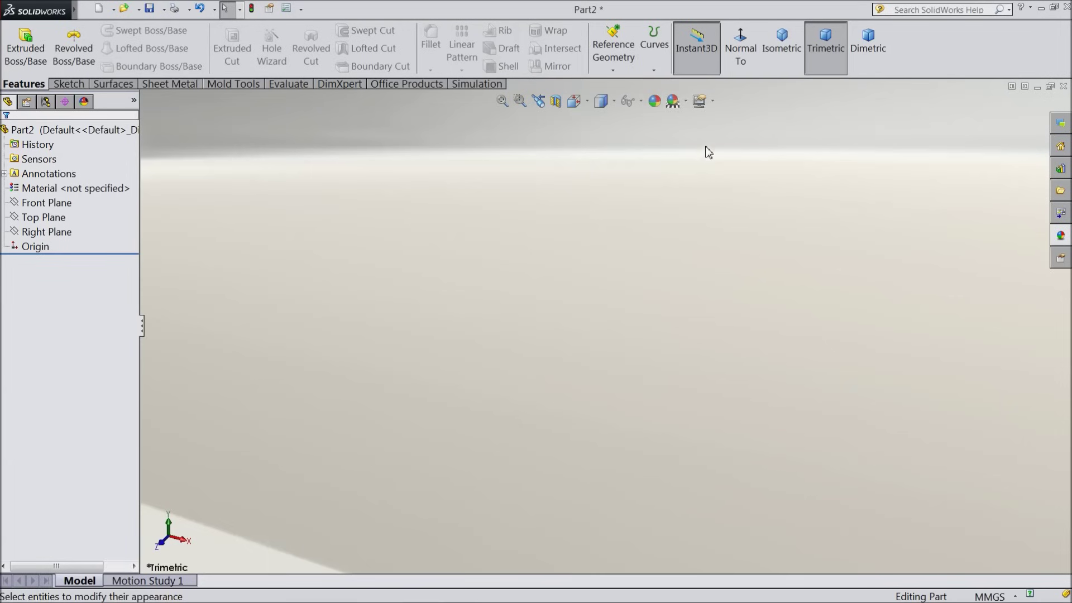
{"action": "left_click", "coordinate": [686, 103]}
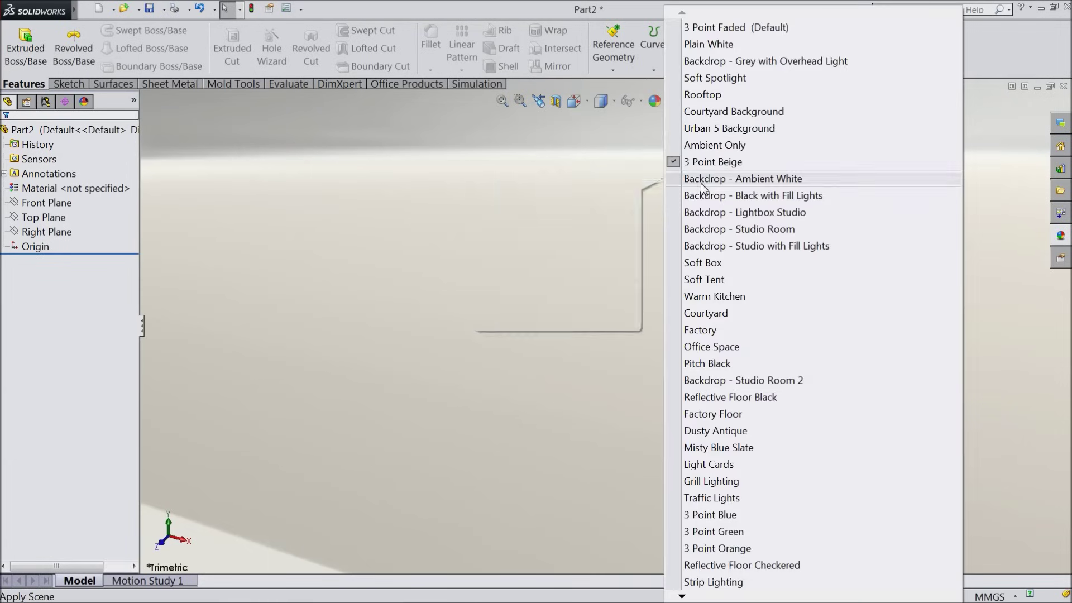
{"action": "left_click", "coordinate": [701, 184]}
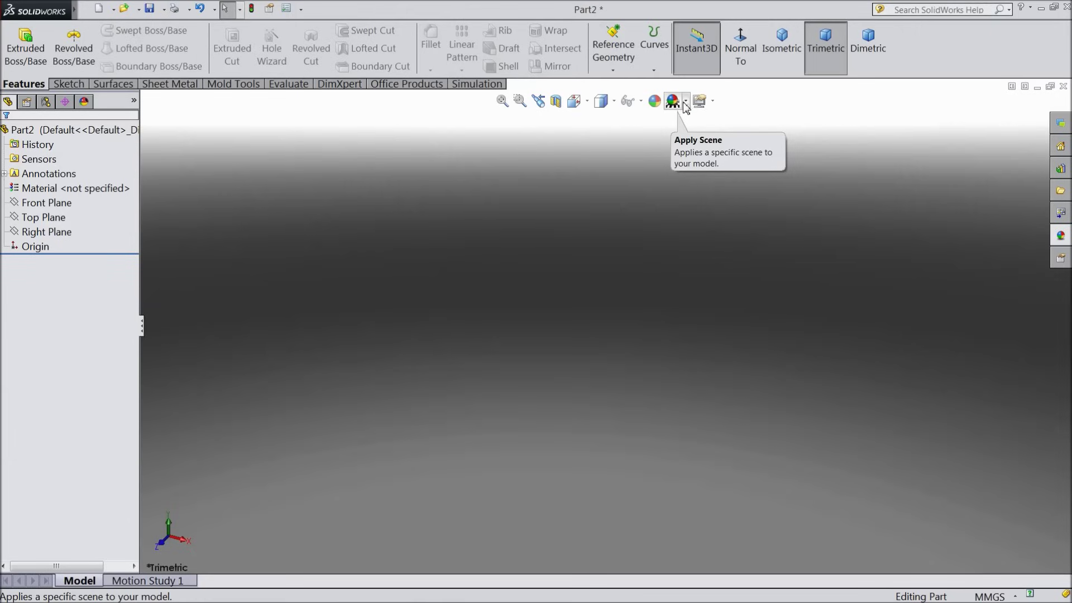
- Apply the Plain White scene and review the Hide/Show Items choices
{"action": "left_click", "coordinate": [642, 102]}
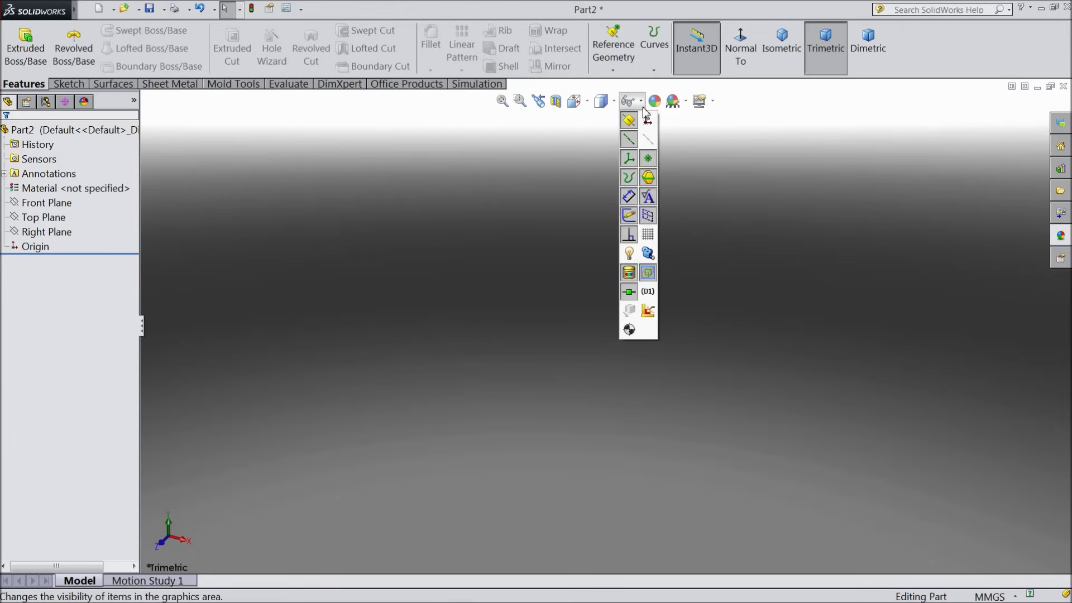
{"action": "left_click", "coordinate": [686, 101]}
{"action": "left_click", "coordinate": [702, 45]}
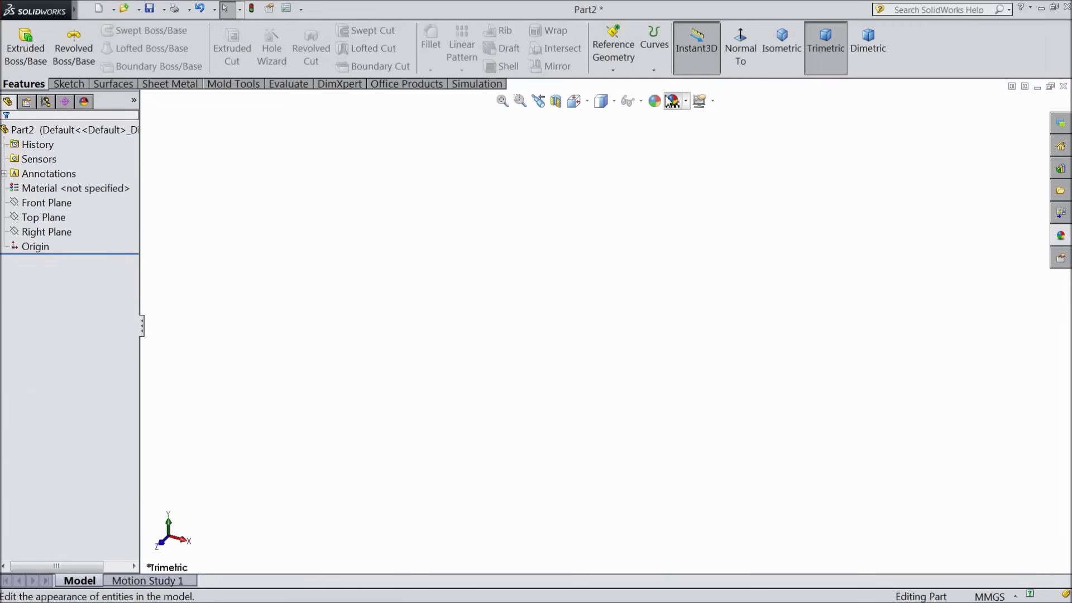
{"action": "left_click", "coordinate": [641, 101]}
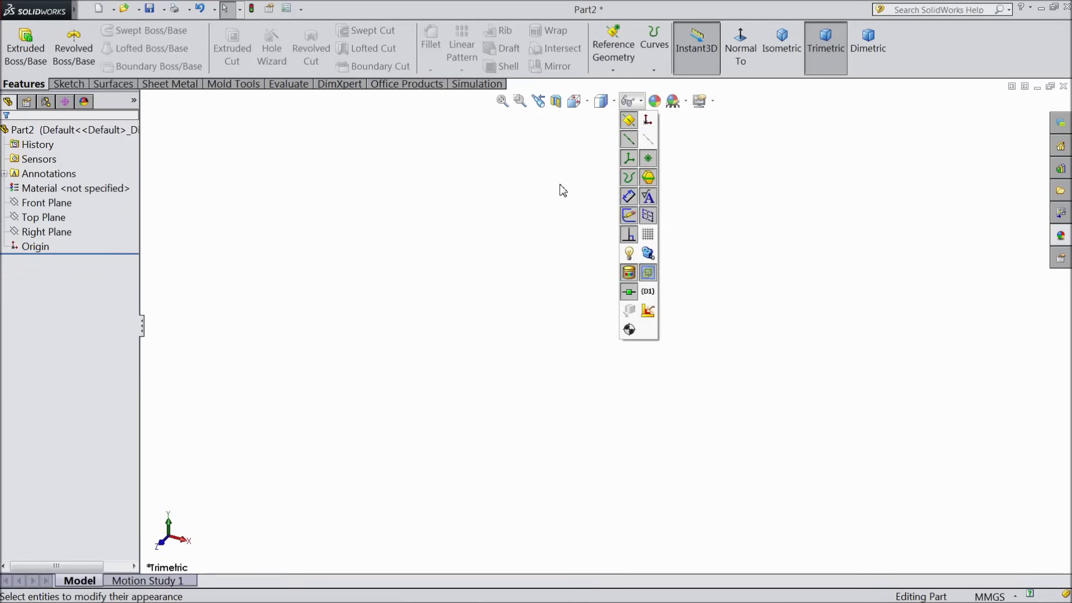
{"action": "left_click", "coordinate": [560, 185]}
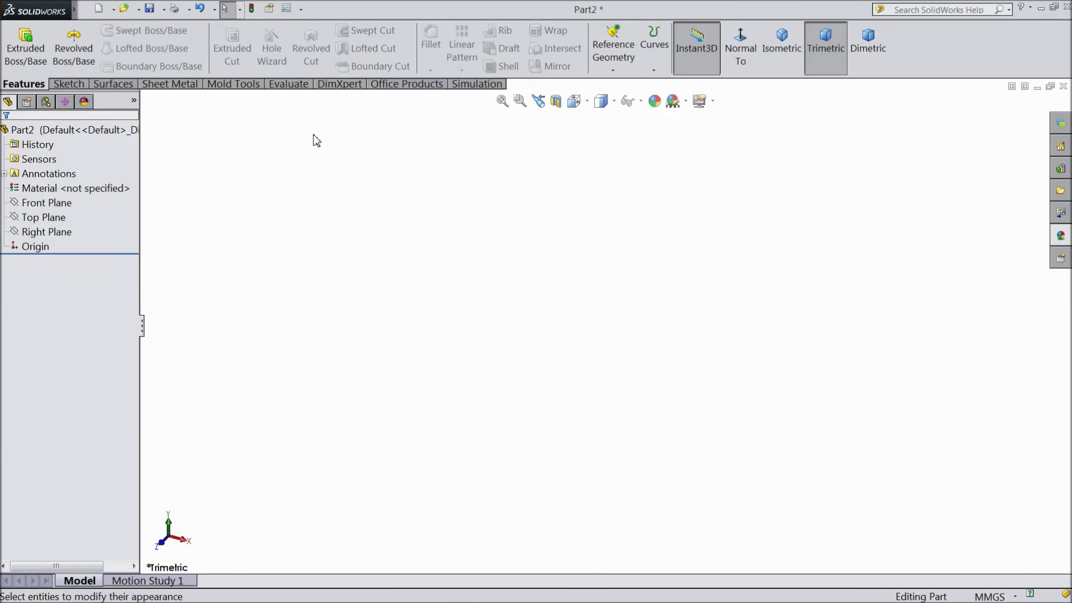
- Check the History entry and the DisplayManager appearances, then bring up System Options
{"action": "left_click", "coordinate": [32, 146]}
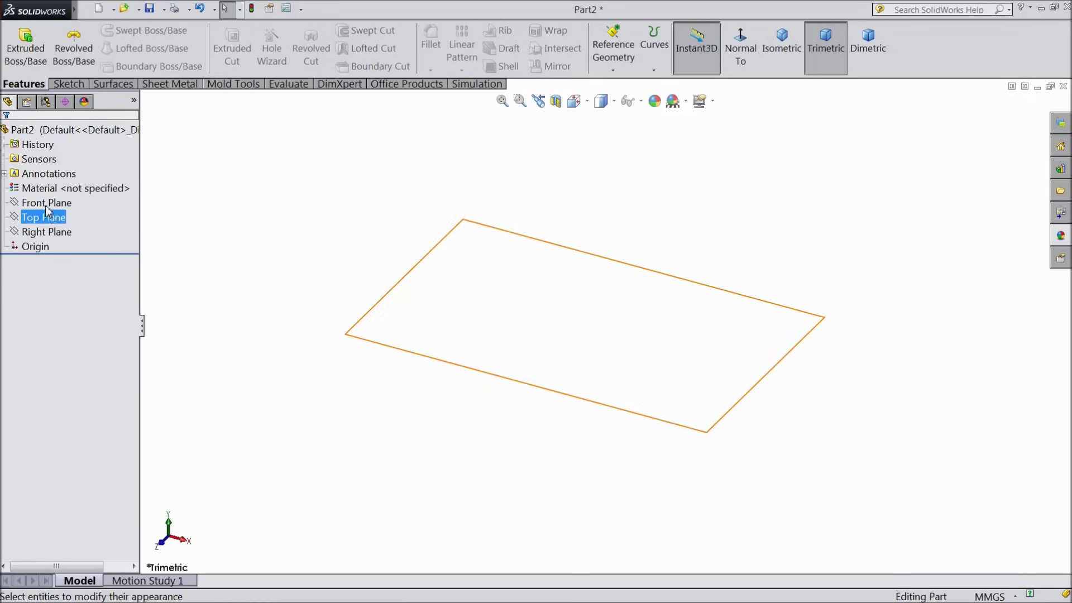
{"action": "left_click", "coordinate": [84, 103]}
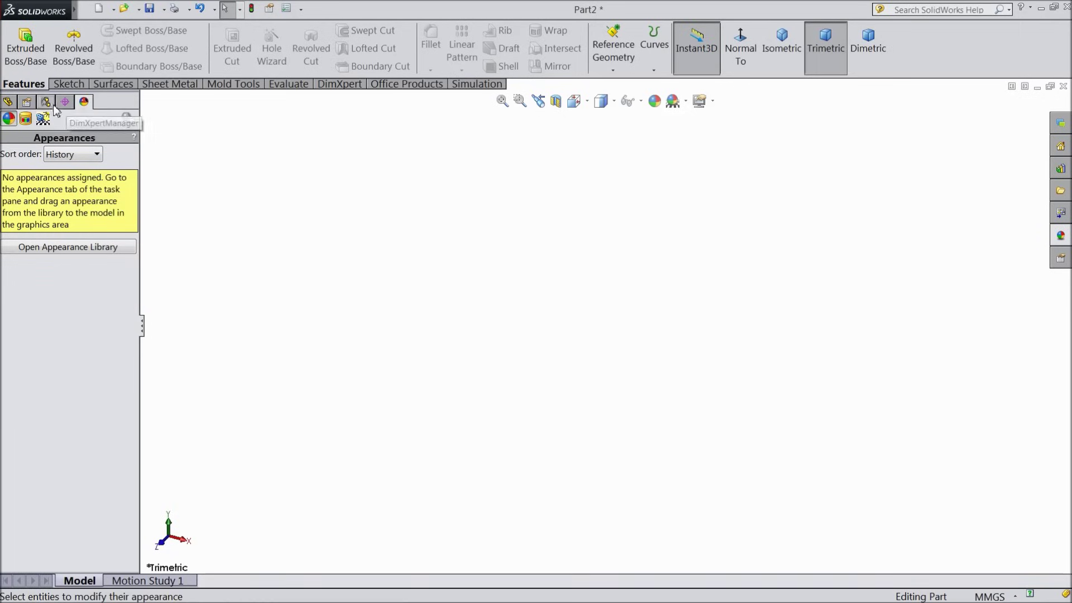
{"action": "left_click", "coordinate": [11, 101]}
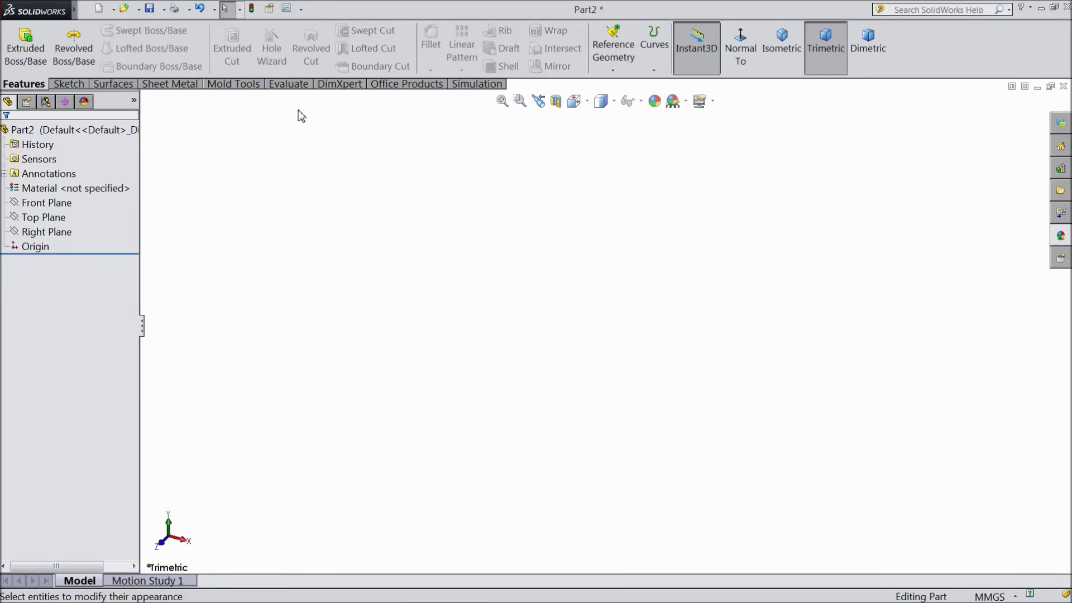
{"action": "left_click", "coordinate": [287, 9]}
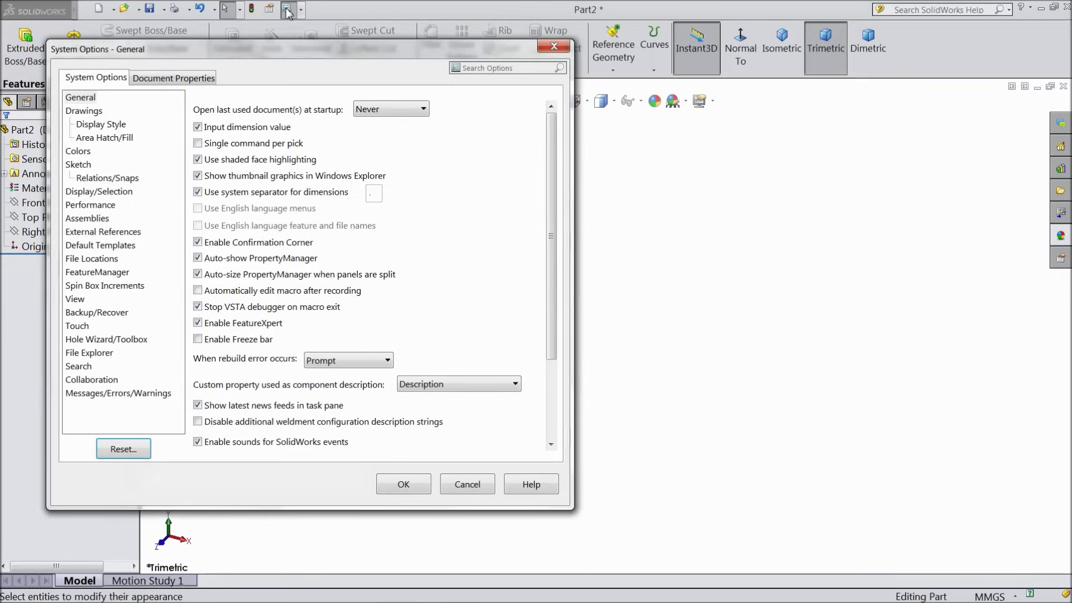
- Set Document Properties > Units to IPS (inch, pound, second), passing over CGS and MKS, and confirm
{"action": "left_click", "coordinate": [175, 78]}
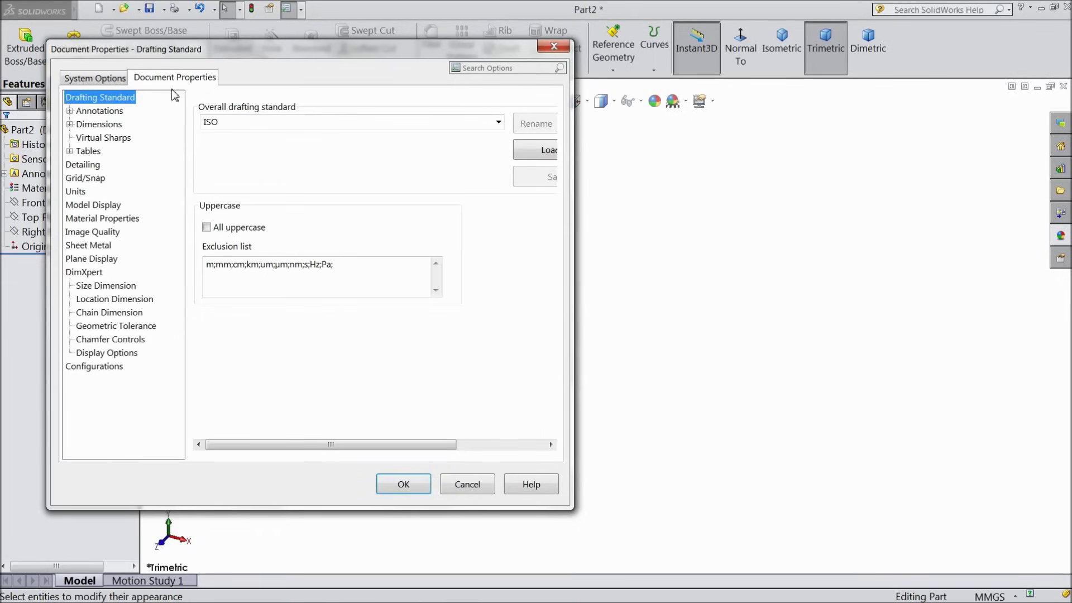
{"action": "left_click", "coordinate": [76, 192]}
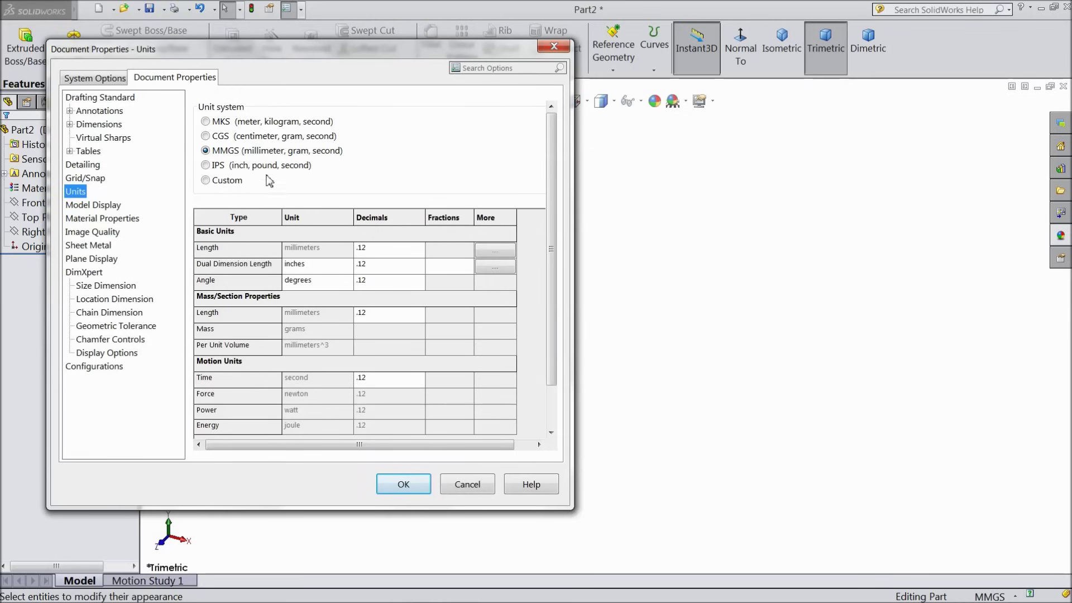
{"action": "left_click", "coordinate": [206, 137]}
{"action": "left_click", "coordinate": [206, 121]}
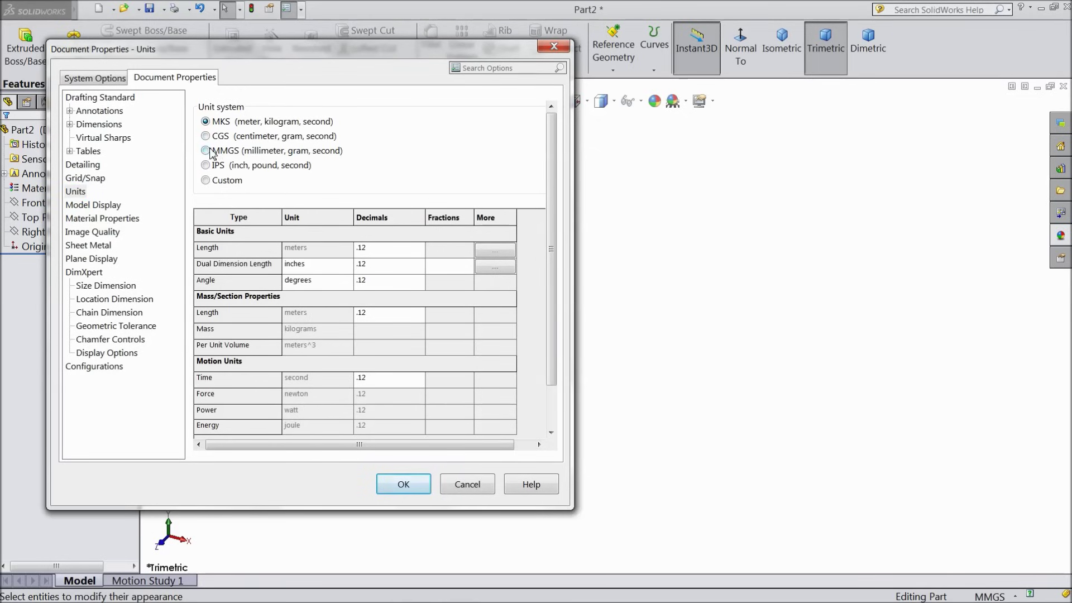
{"action": "left_click", "coordinate": [206, 165]}
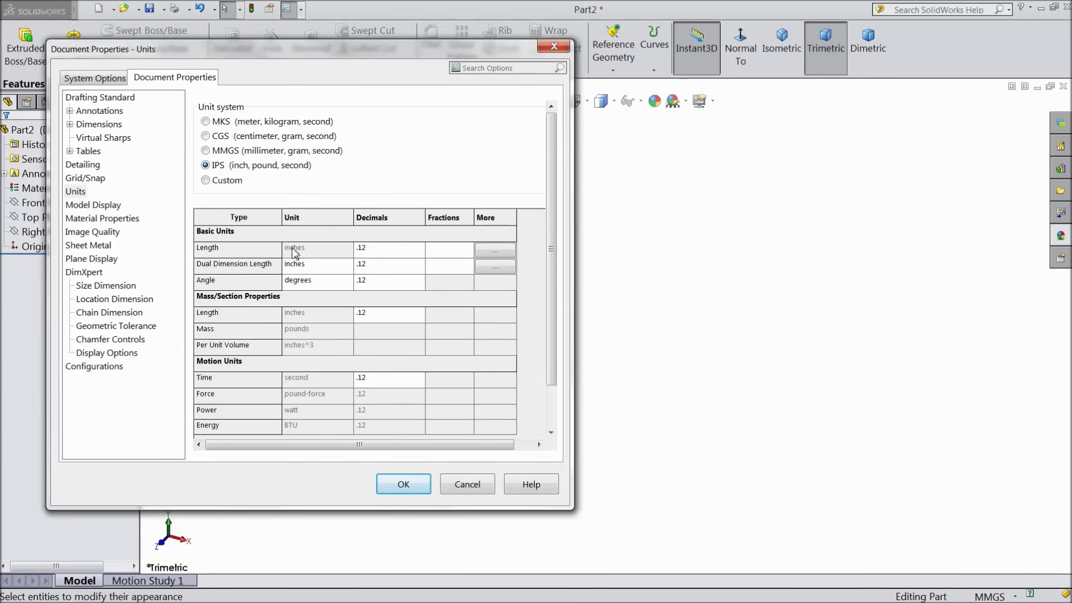
{"action": "left_click", "coordinate": [401, 486]}
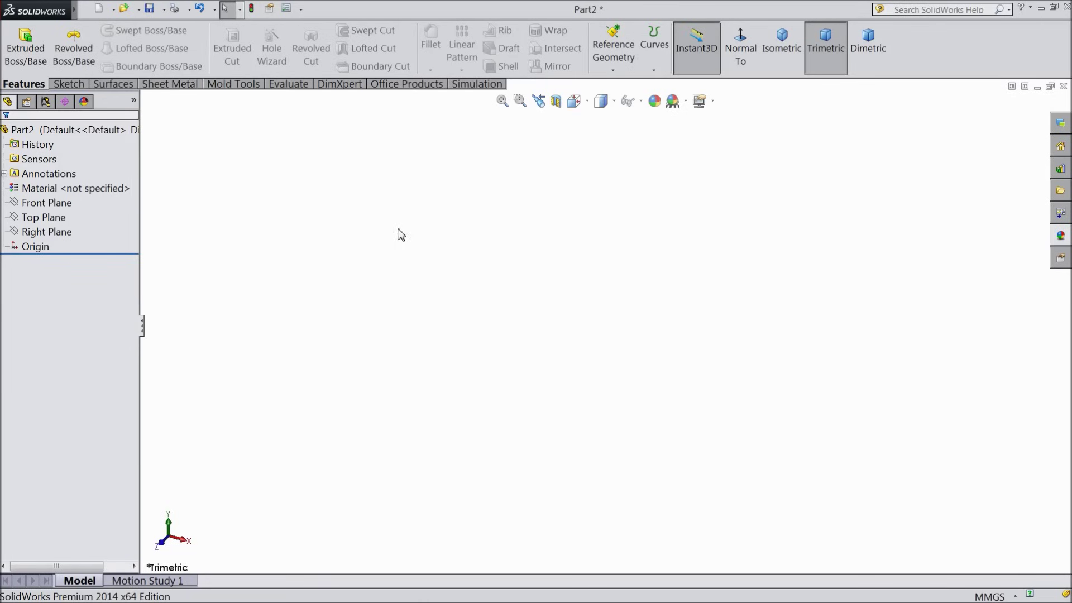
- Switch Part2 from MMGS to IPS using the status-bar unit system list
{"action": "left_click", "coordinate": [998, 596]}
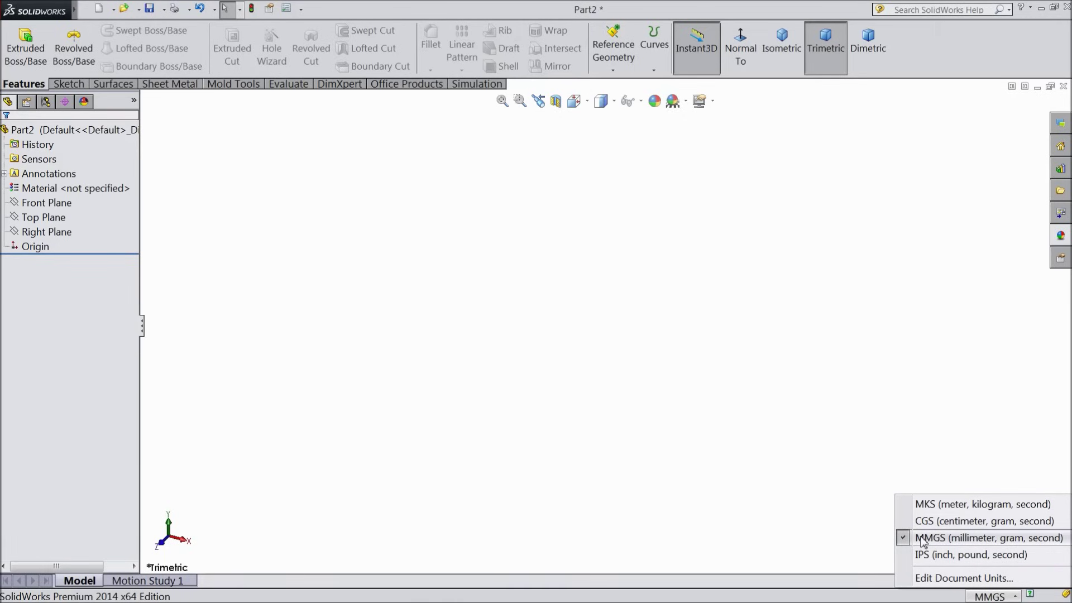
{"action": "left_click", "coordinate": [923, 555]}
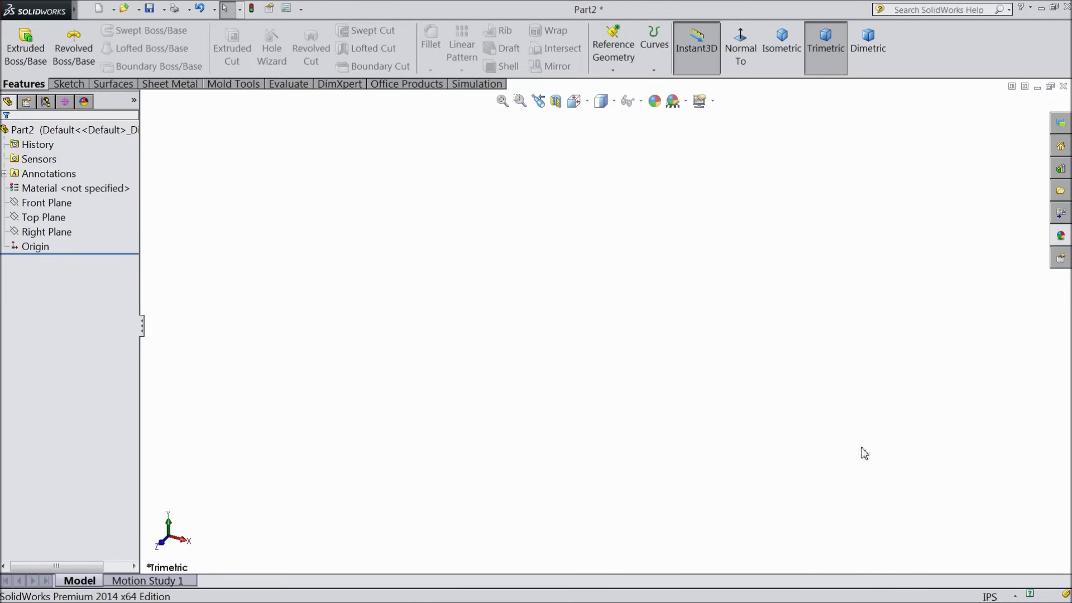